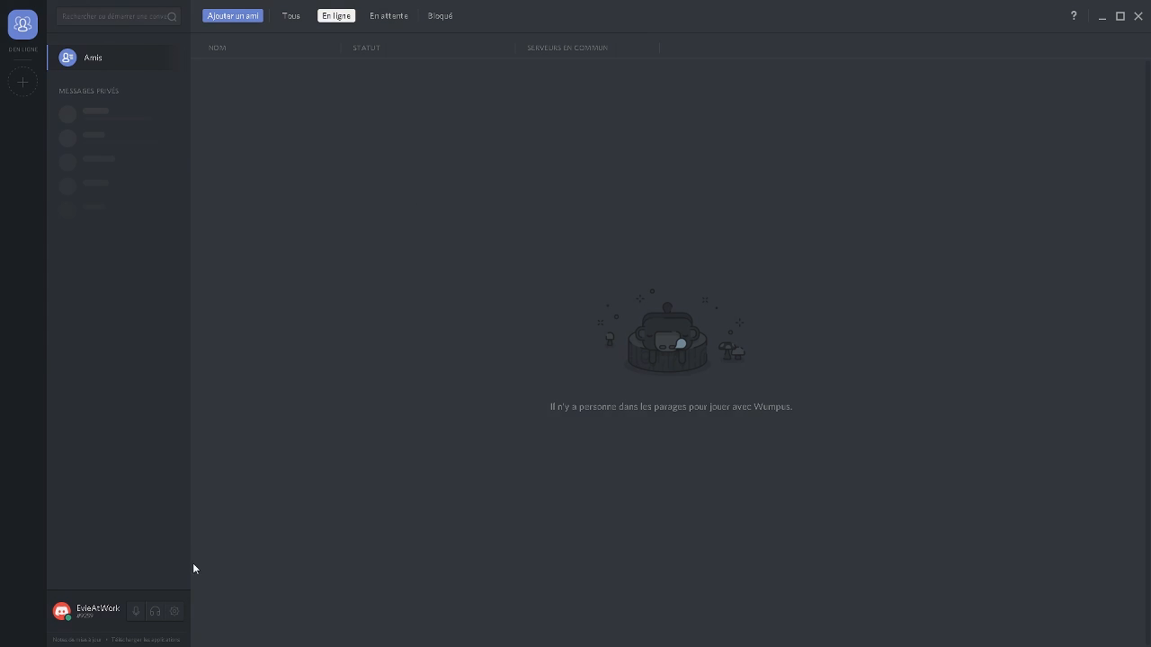
Enable Streamer Mode (Activer le Mode Streamer) in the user settings and close them
click(175, 612)
click(371, 375)
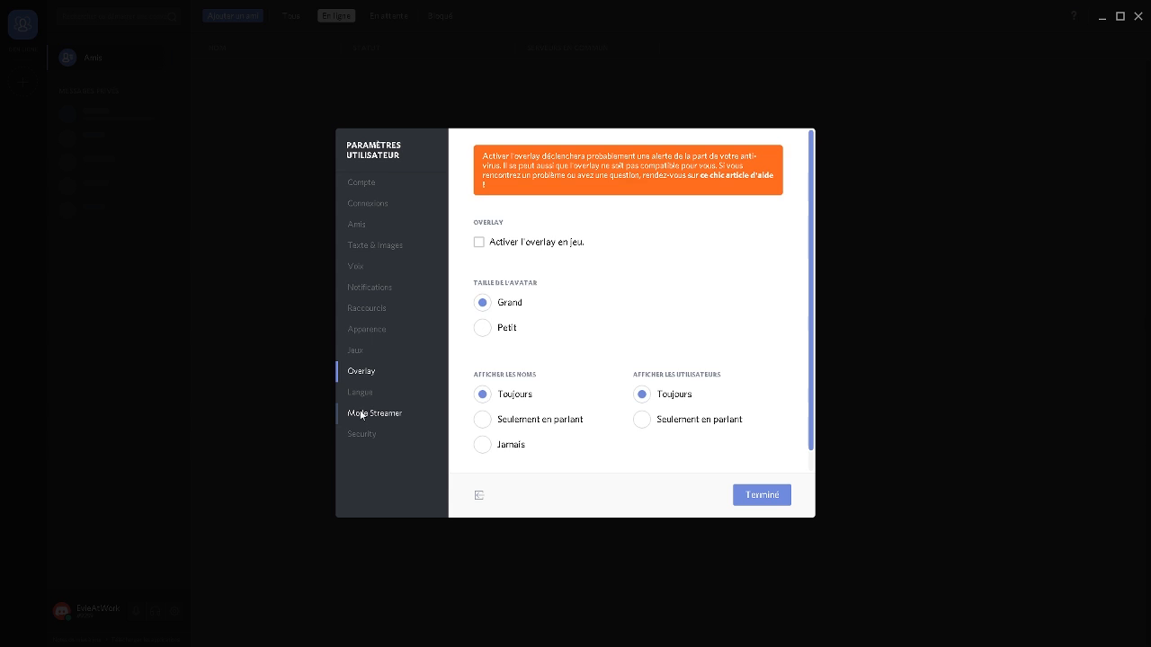
click(362, 413)
click(490, 171)
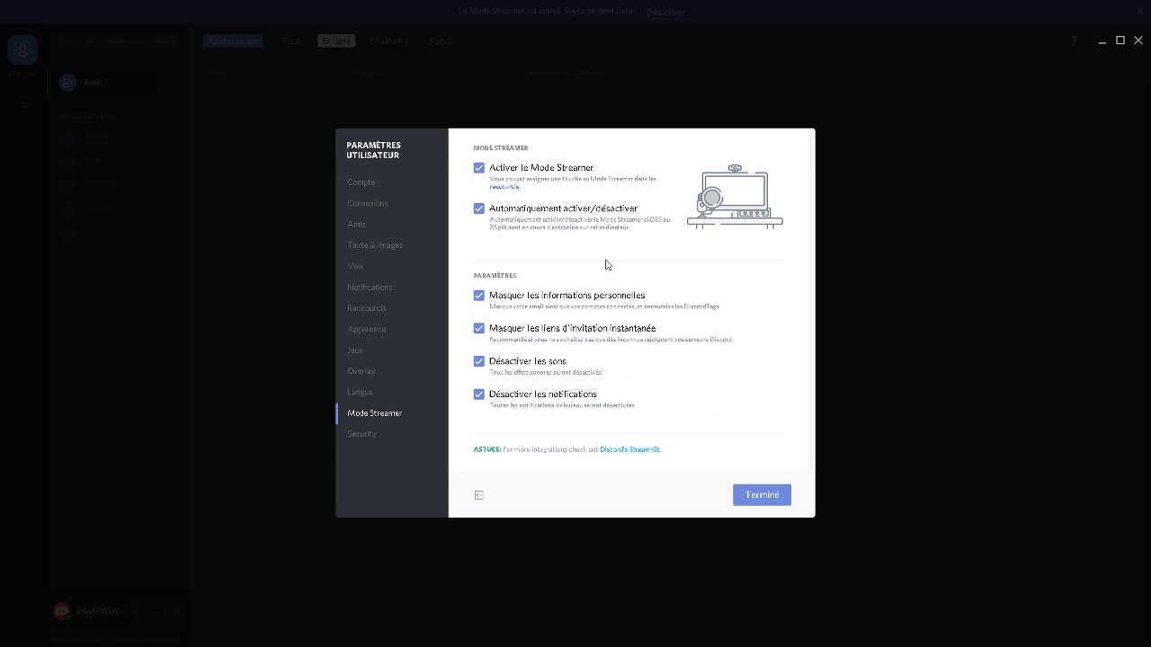
click(761, 502)
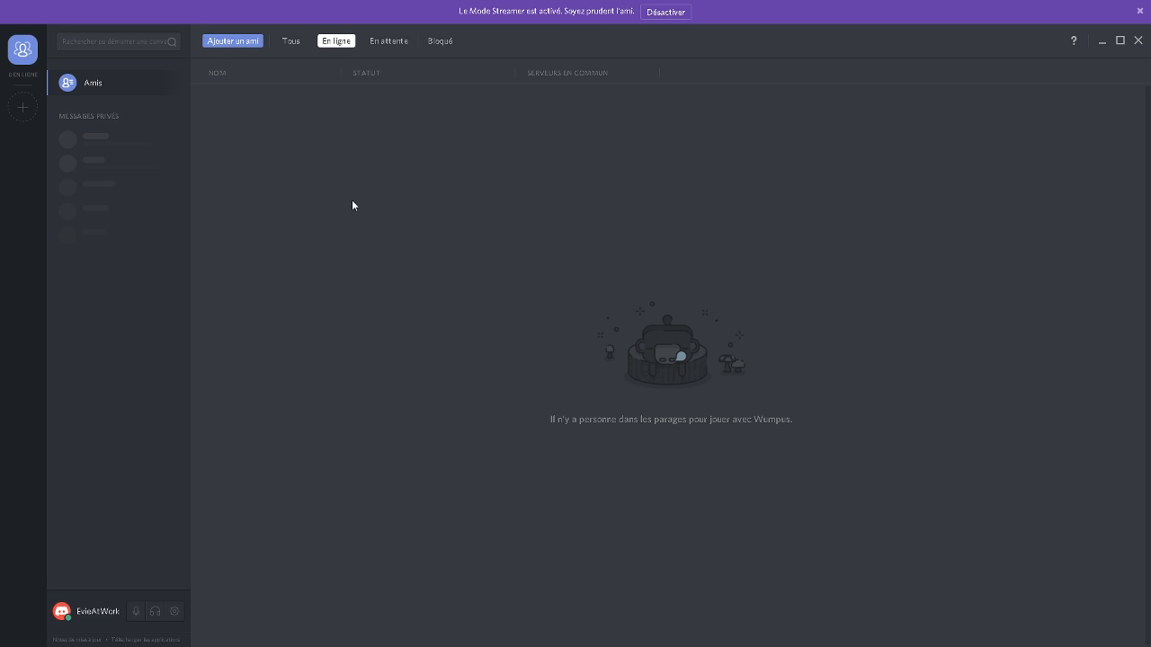
Switch to OBS, check the Twitch service and server in the stream settings, and start streaming
key(alt+Tab)
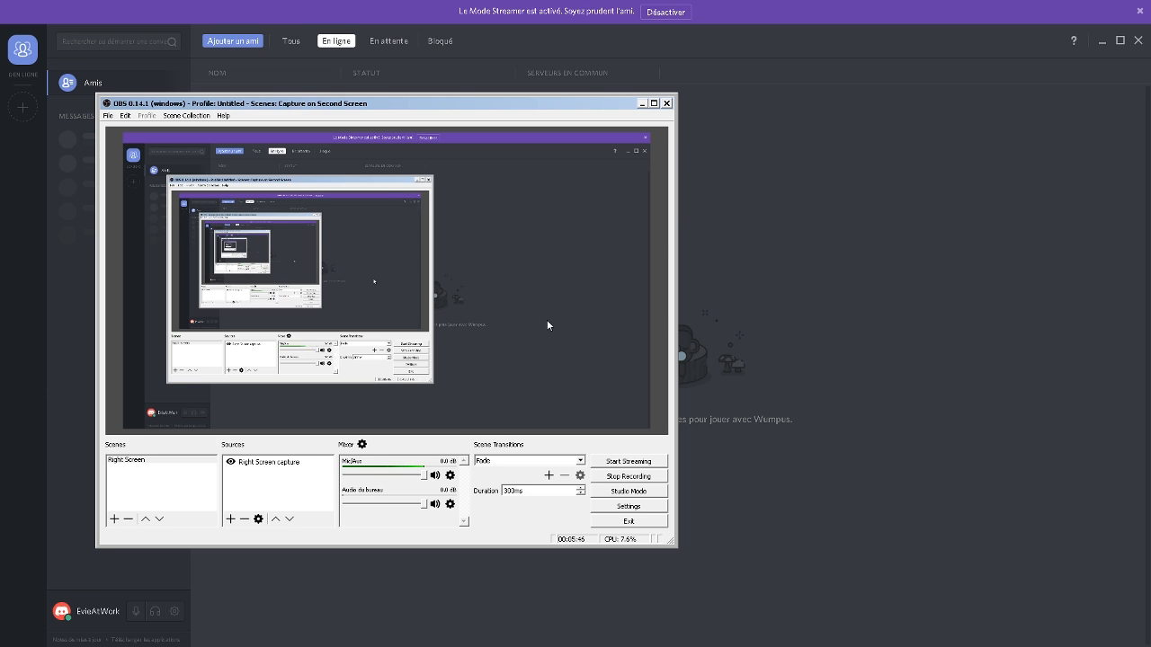
click(615, 508)
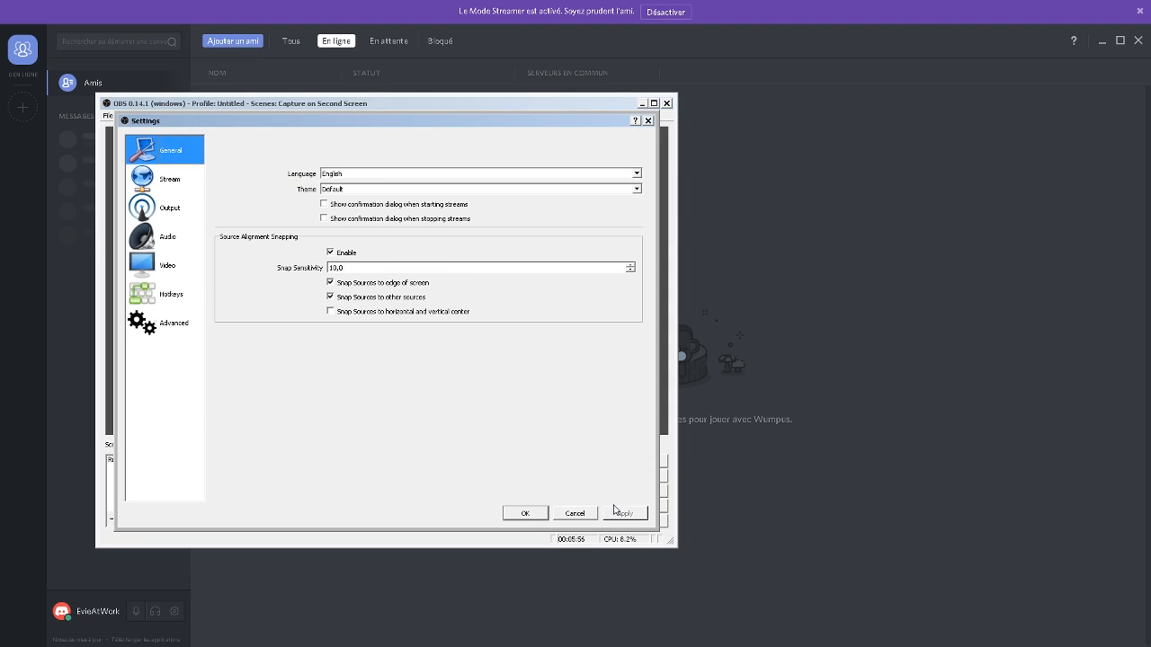
click(173, 185)
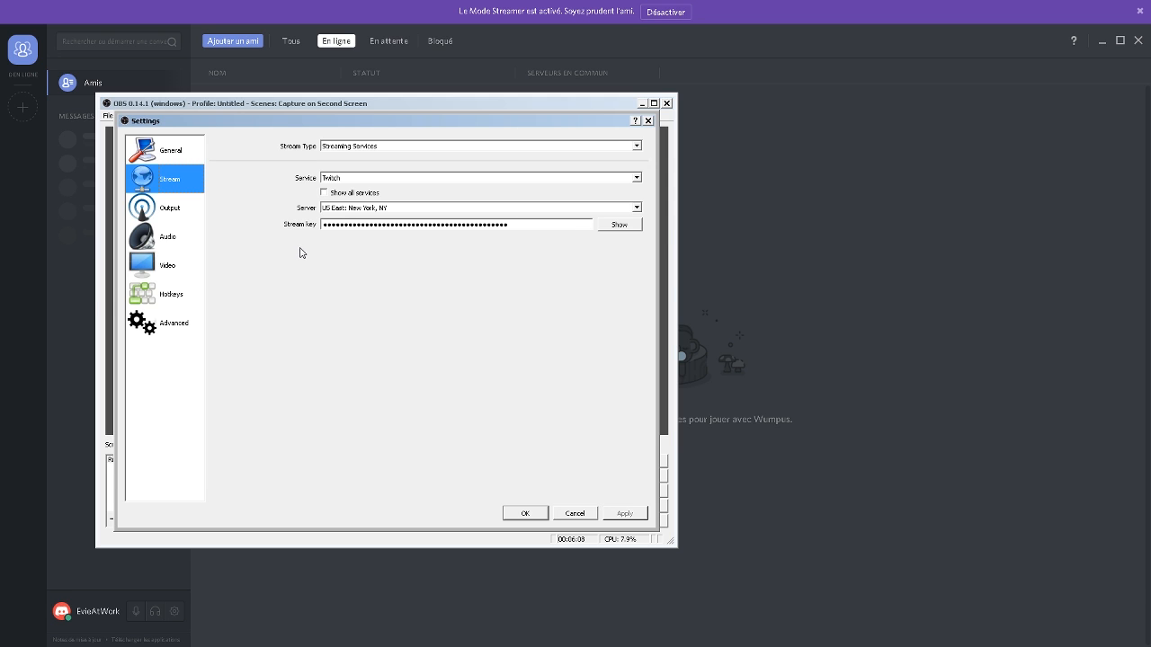
click(520, 513)
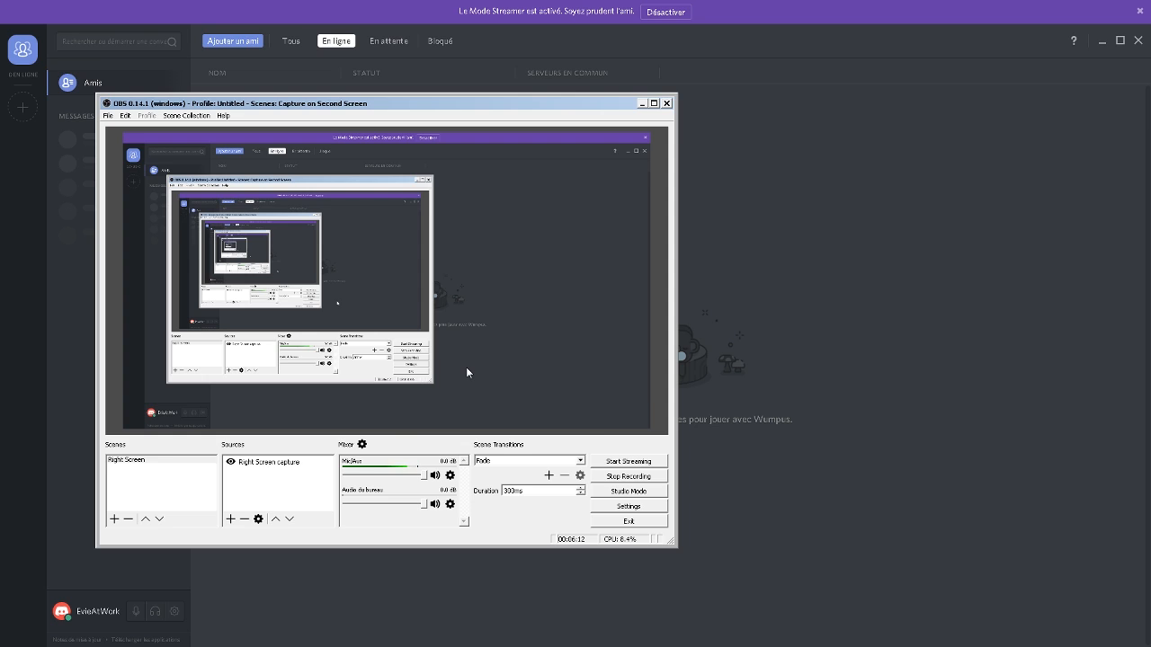
click(622, 461)
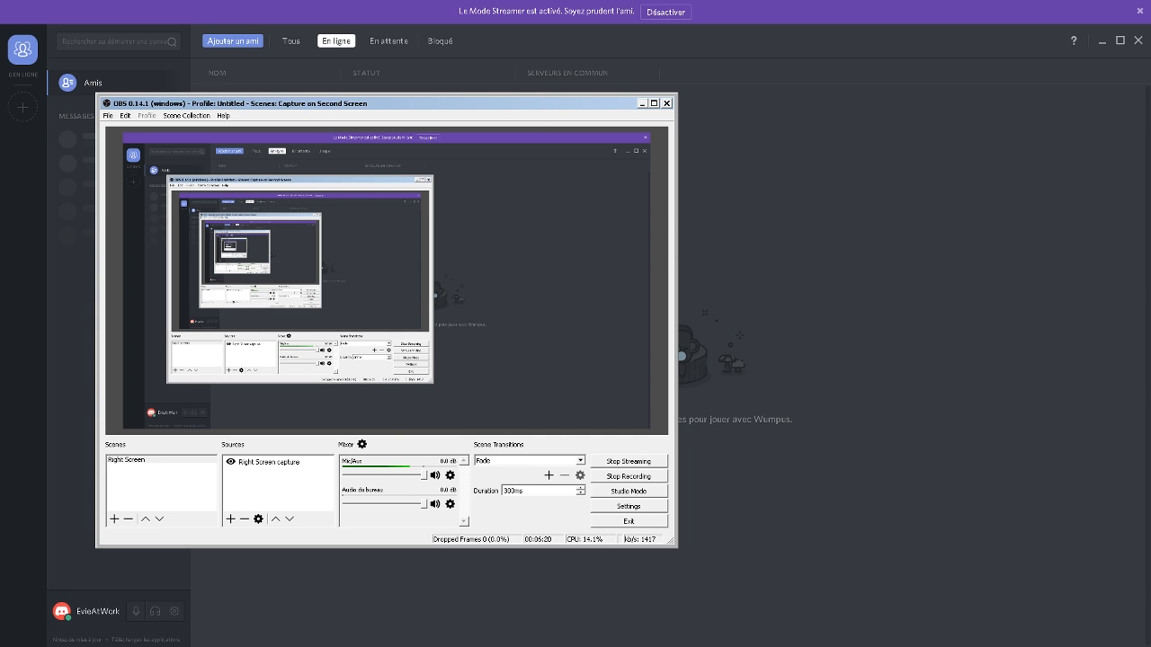
Load discord.overwatch.quebec in the browser and open the Overwatch.Quebec server in the Discord desktop app
key(alt+Tab)
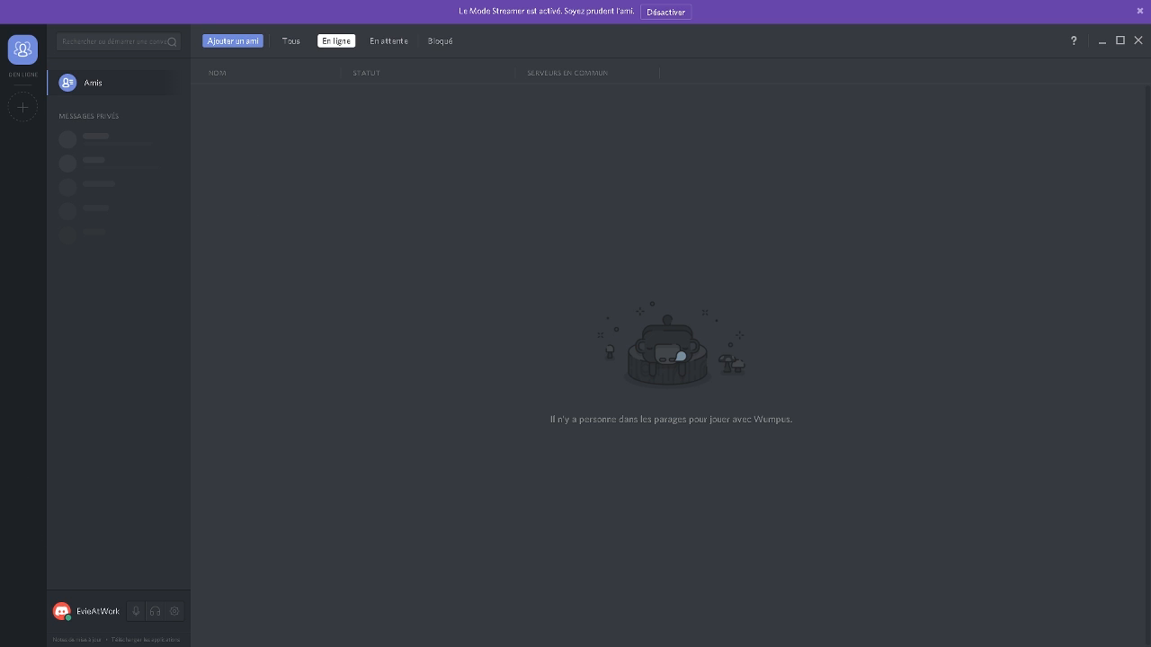
key(alt+Tab)
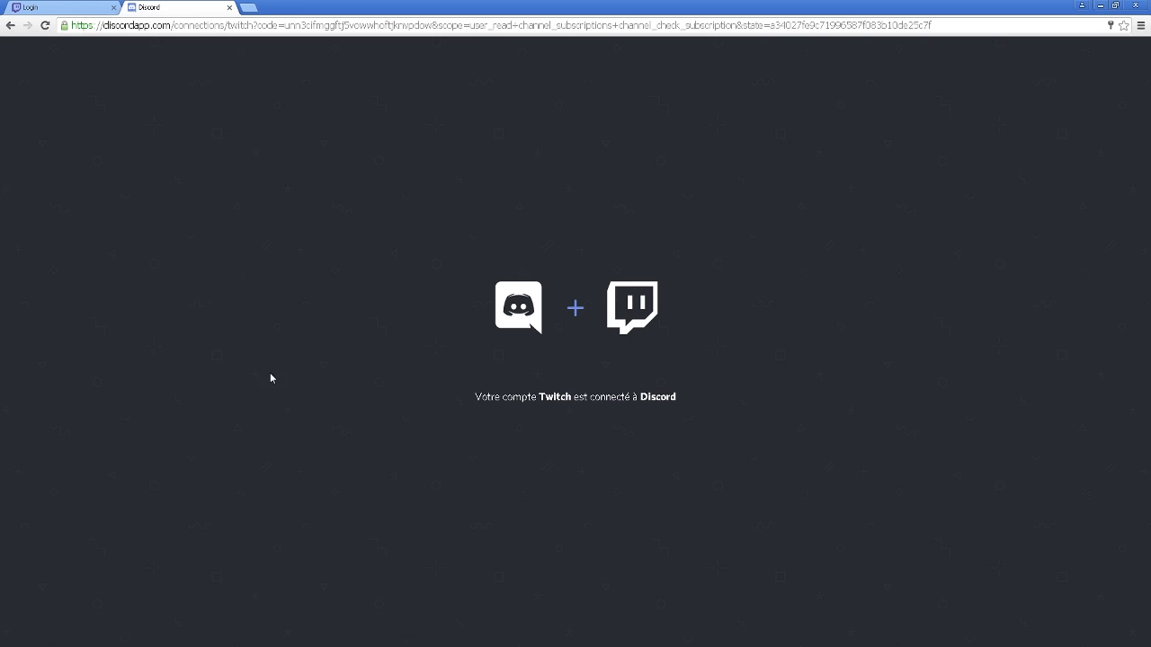
click(281, 24)
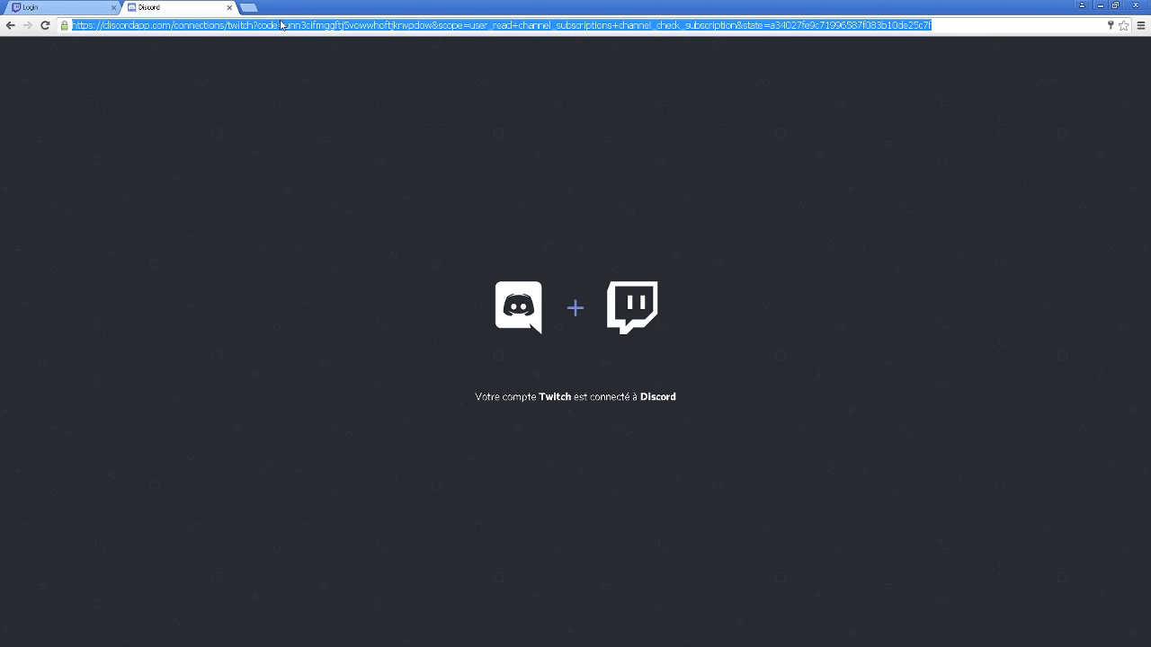
text(discord.overwatch.que bec)
key(BackSpace)
key(BackSpace)
key(BackSpace)
key(BackSpace)
text(bec)
key(Return)
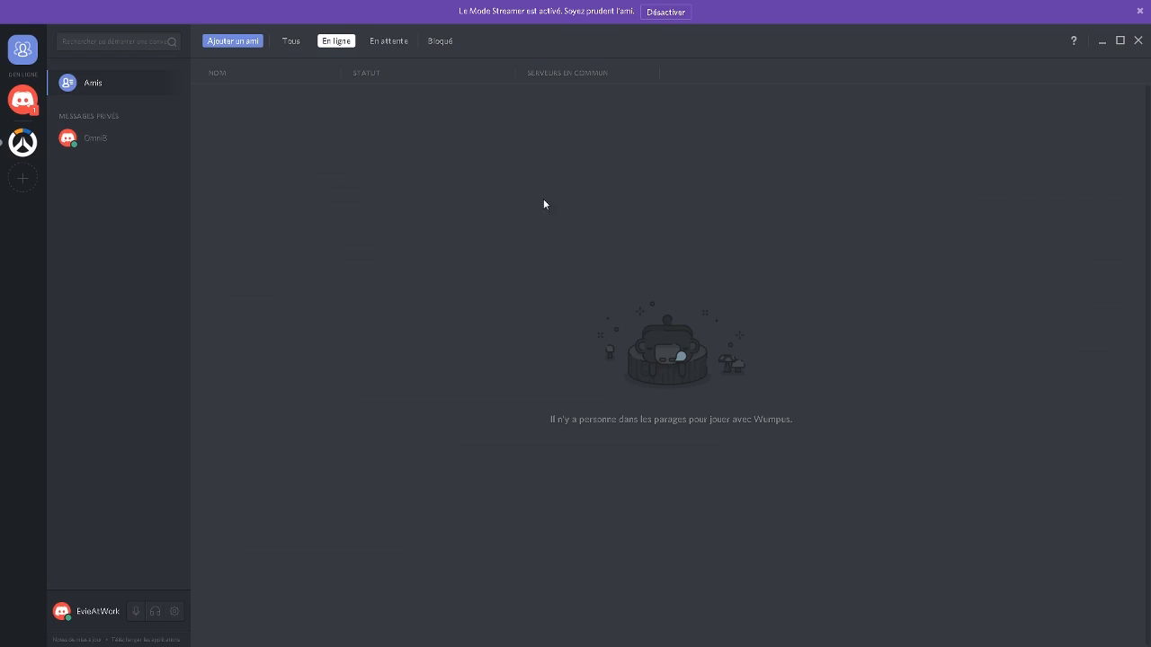
click(22, 142)
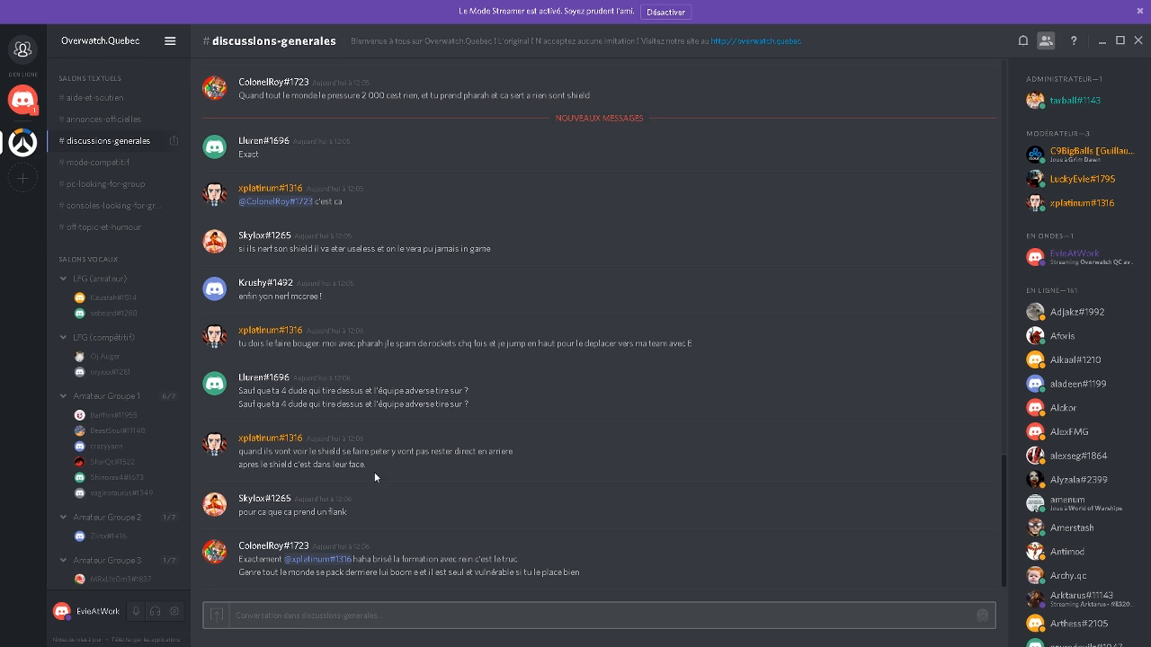
key(alt+Tab)
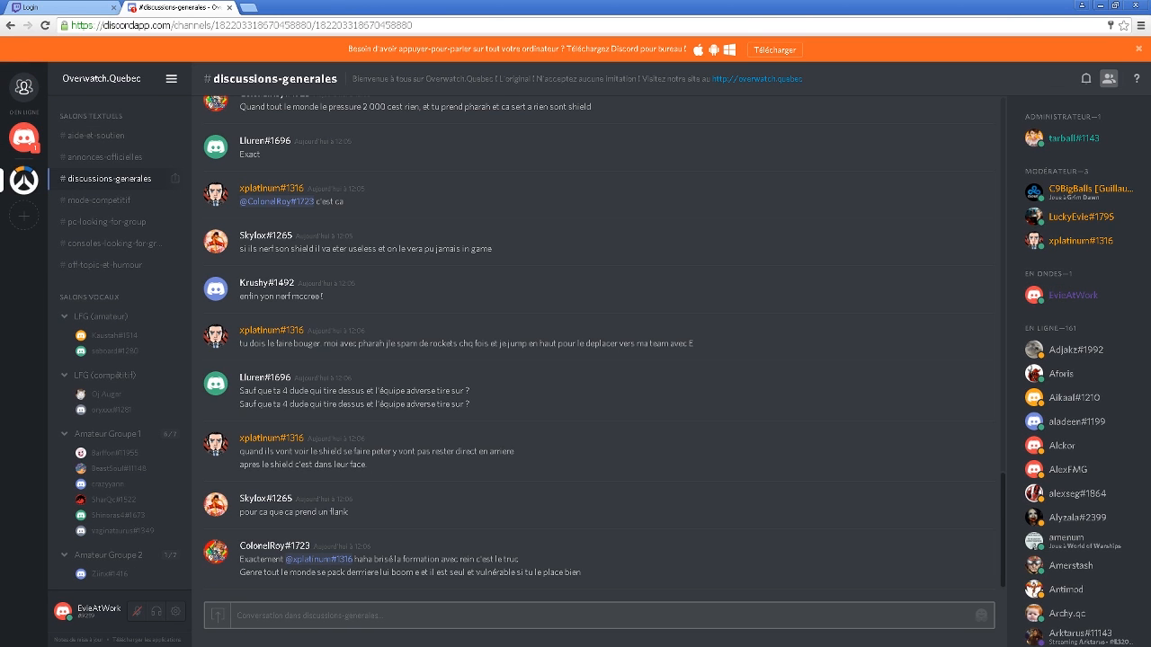
click(93, 7)
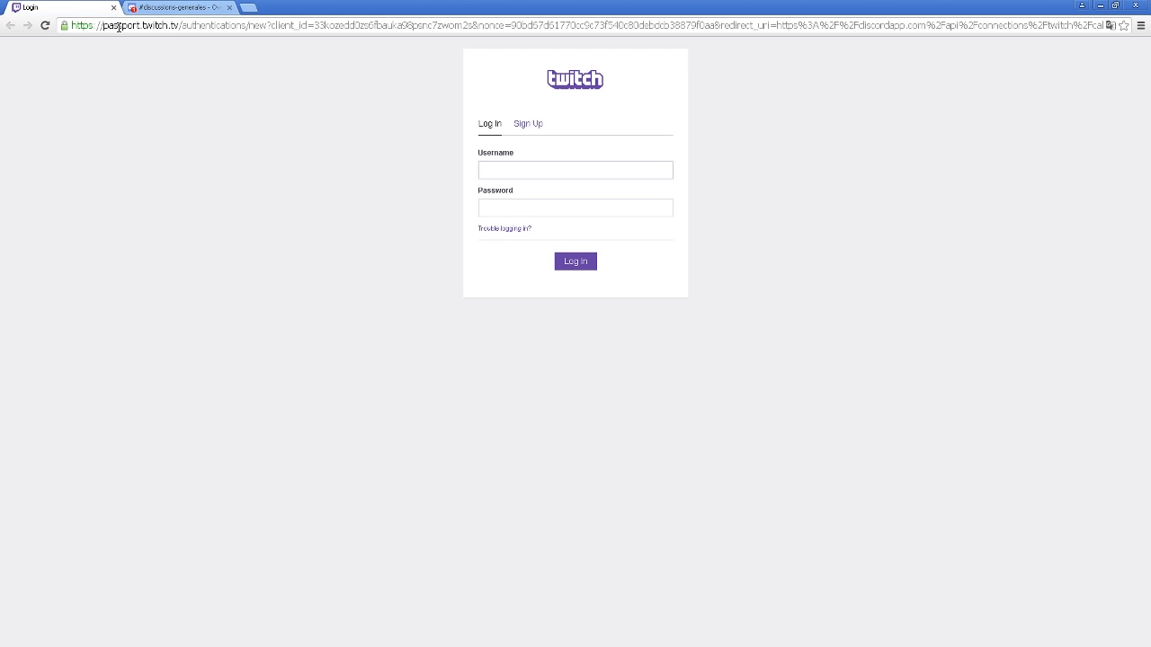
click(106, 24)
text(twitch)
key(Return)
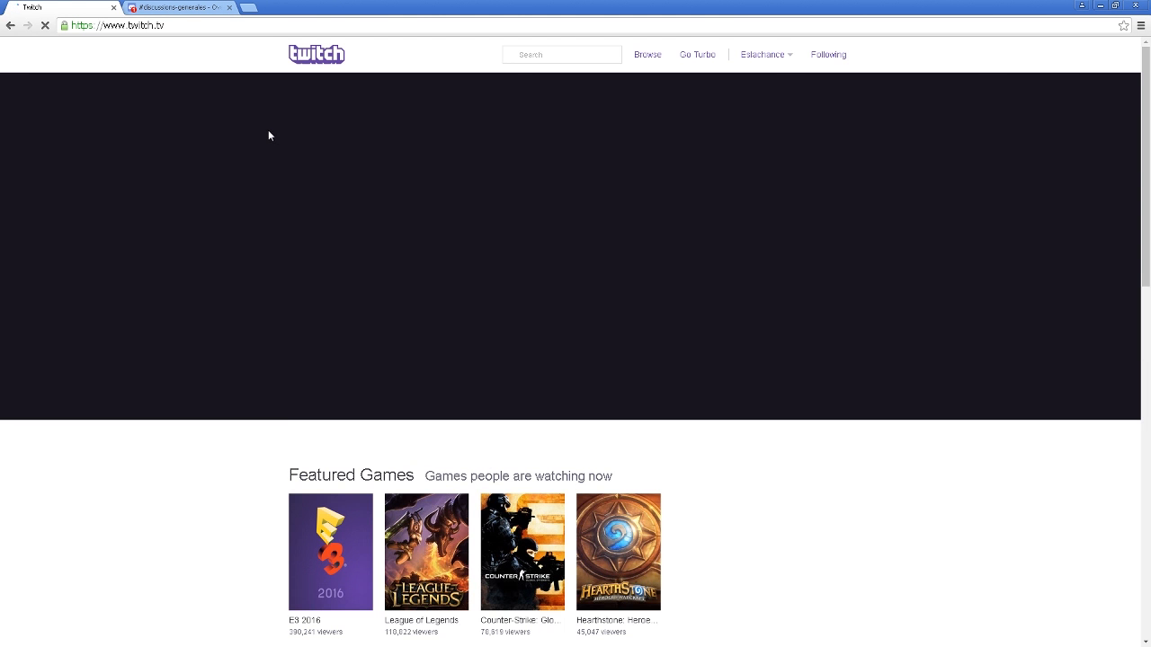
click(744, 54)
click(746, 147)
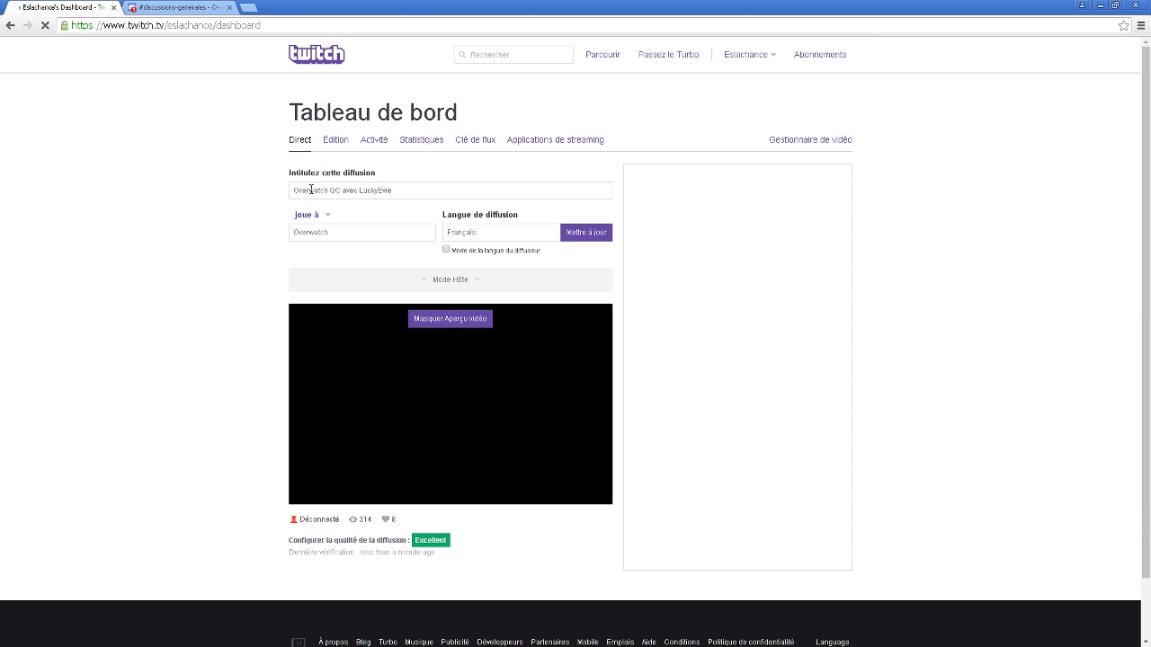
drag(396, 194, 267, 198)
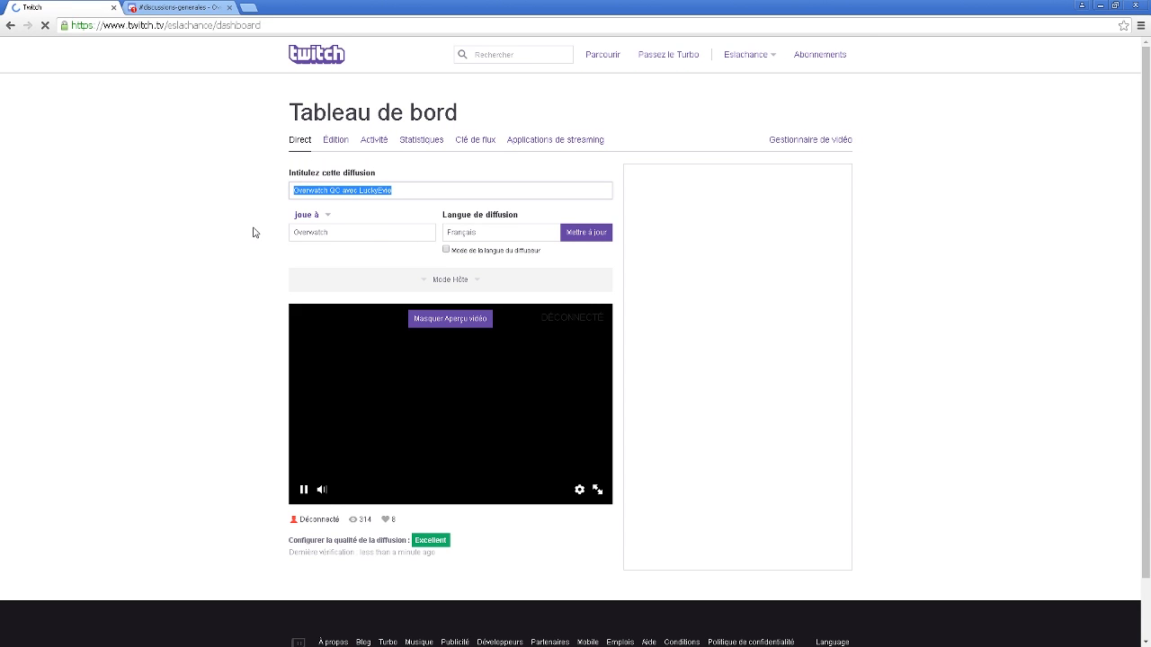
double_click(307, 196)
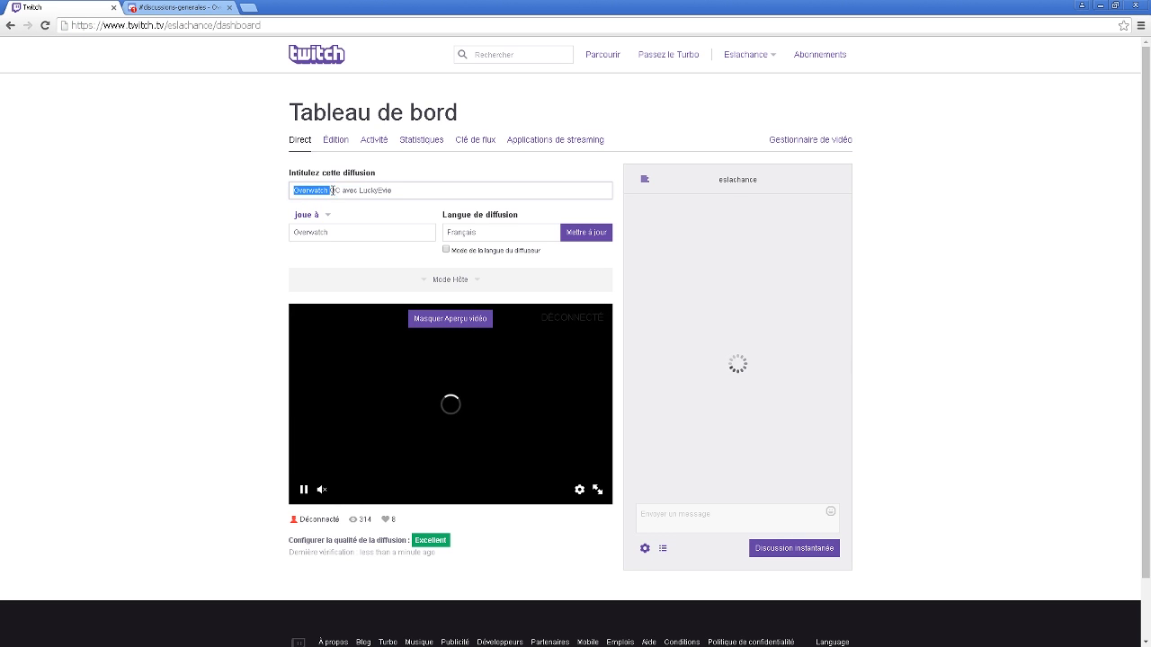